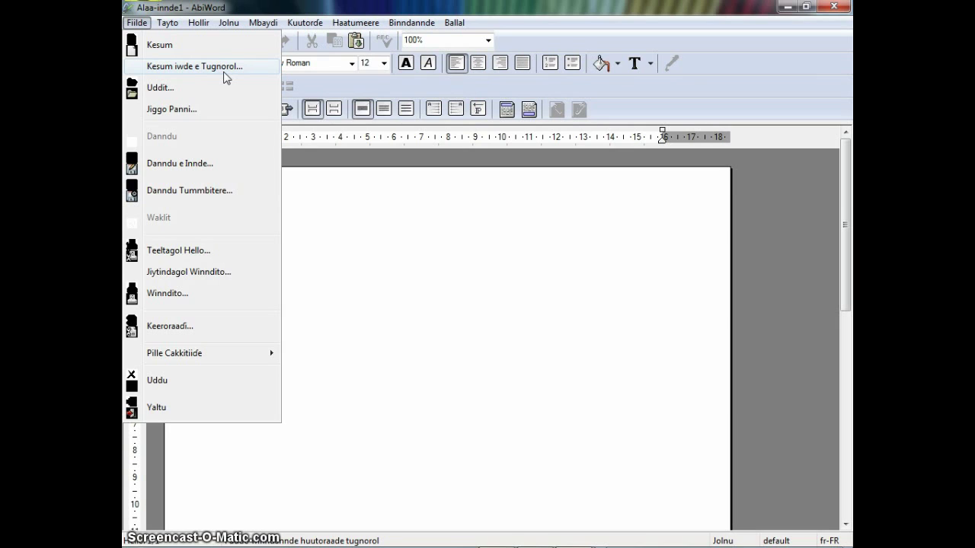
Step: Bring up the Uddit Fiilde dialog and restrict the file type to AbiWord Documents (.abw, .awt, .zabw)
left_click(171, 90)
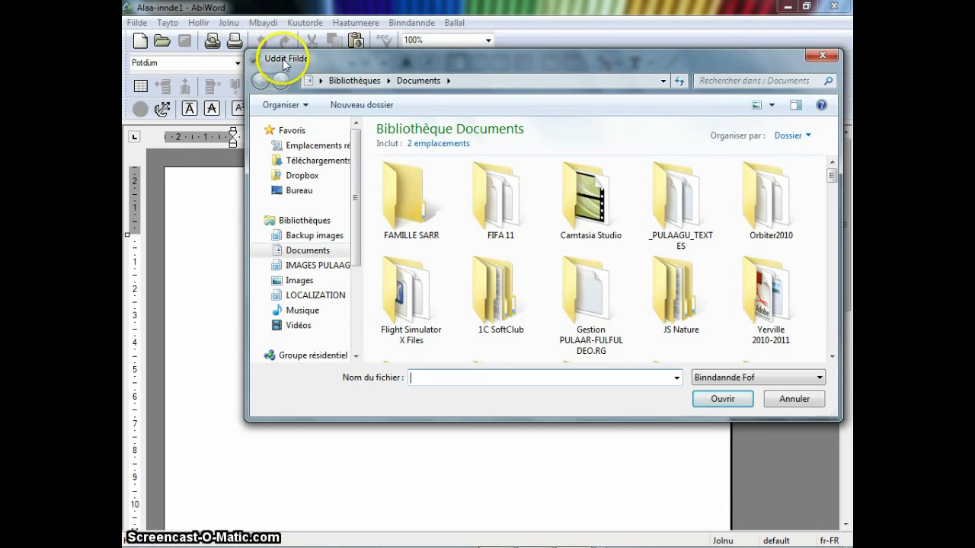
left_click(729, 378)
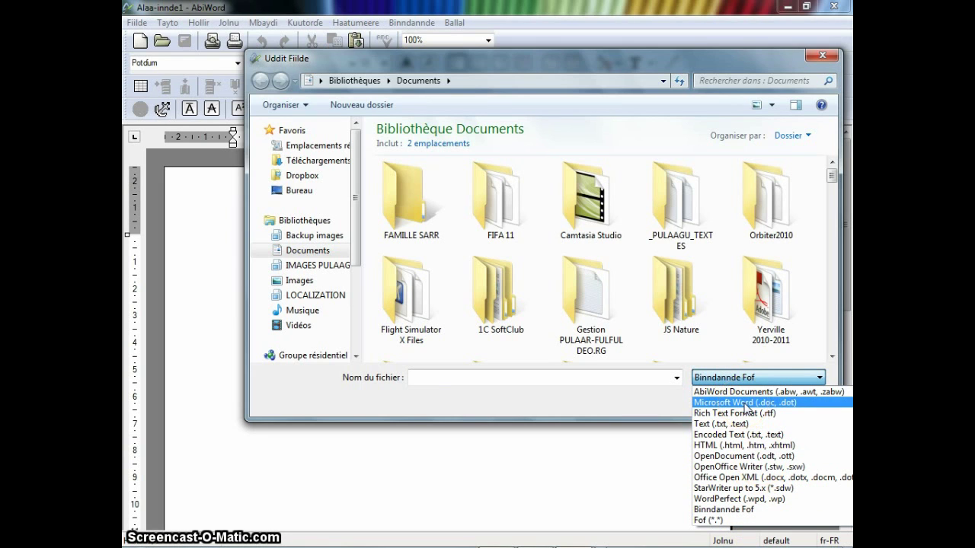
mouse_move(748, 403)
left_mouse_down()
mouse_move(748, 386)
mouse_move(750, 397)
left_mouse_up()
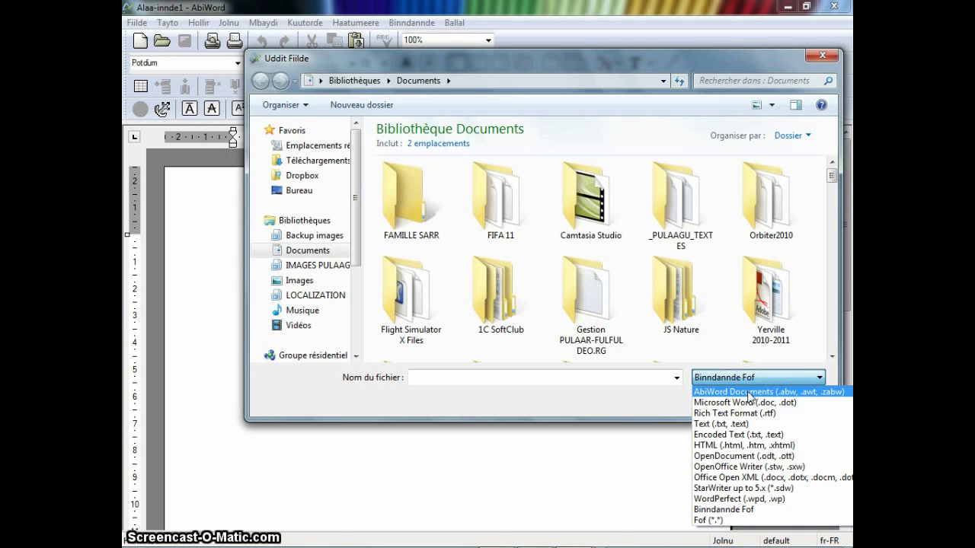
left_click(750, 393)
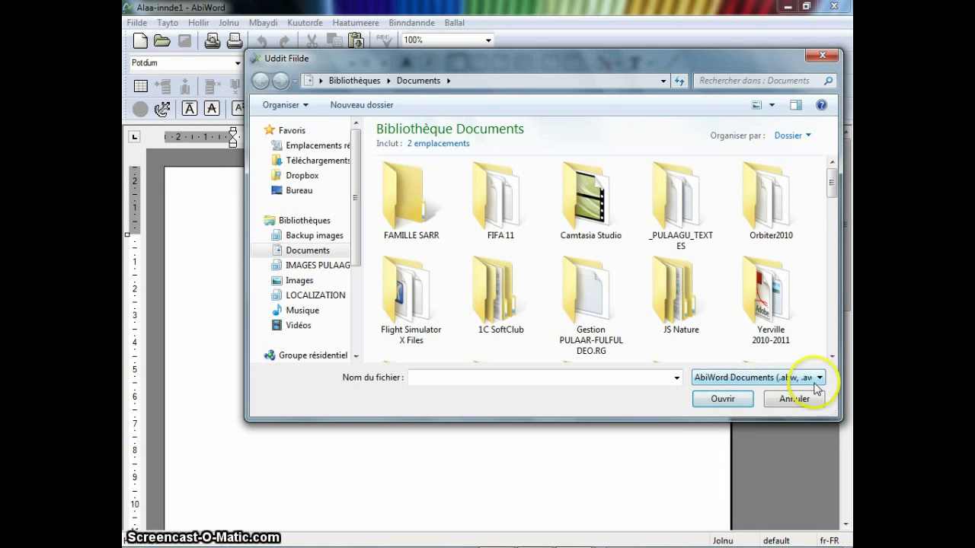
Step: Open the document "fula localization partners" from the Documents library
left_click_drag(833, 356, 834, 358)
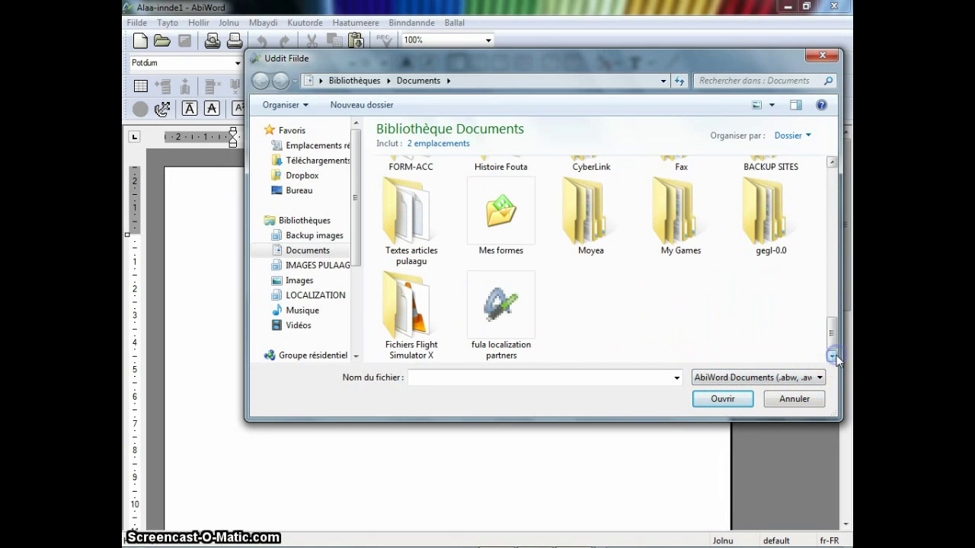
left_click(491, 323)
left_click(499, 373)
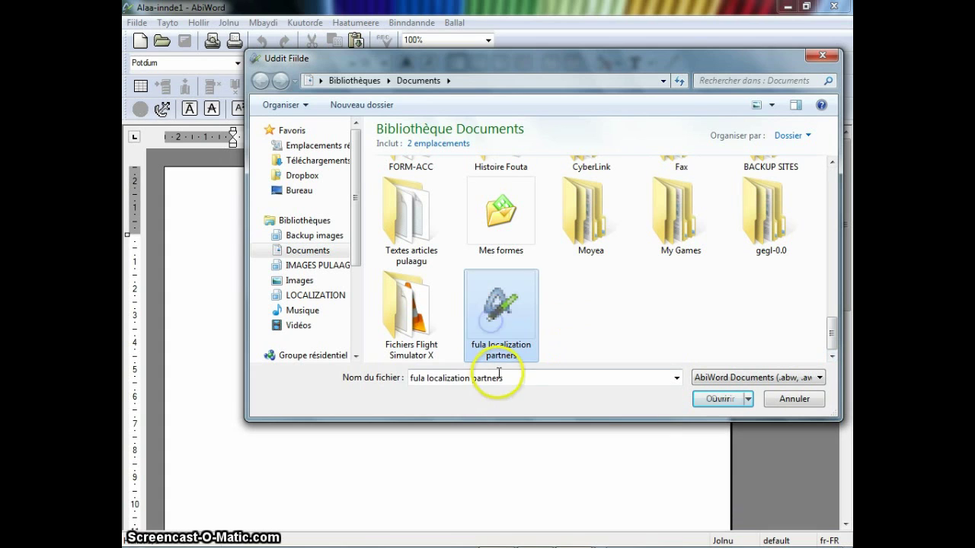
left_click(718, 399)
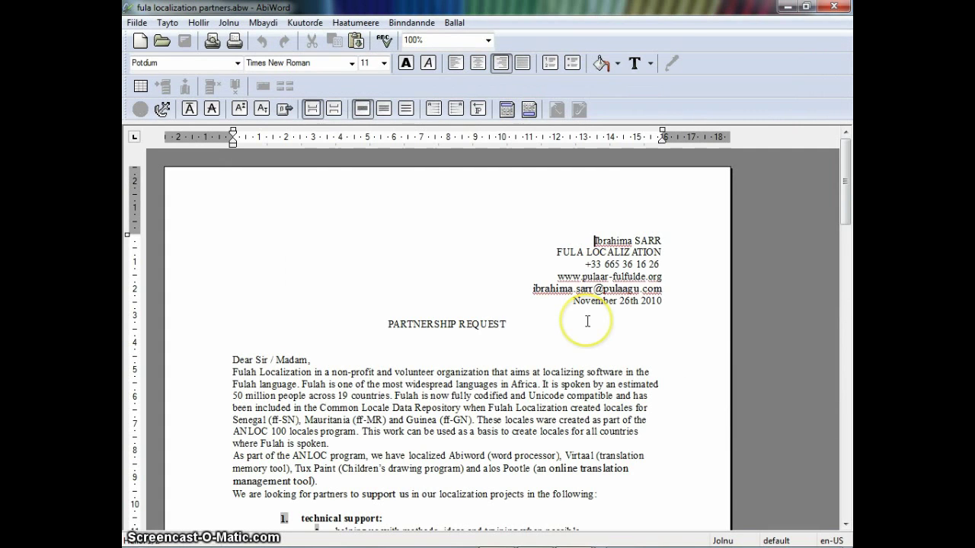
Step: Skim through the "fula localization partners" document and close it
scroll(662, 312, "down", 15)
scroll(663, 312, "down", 3)
scroll(667, 311, "up", 15)
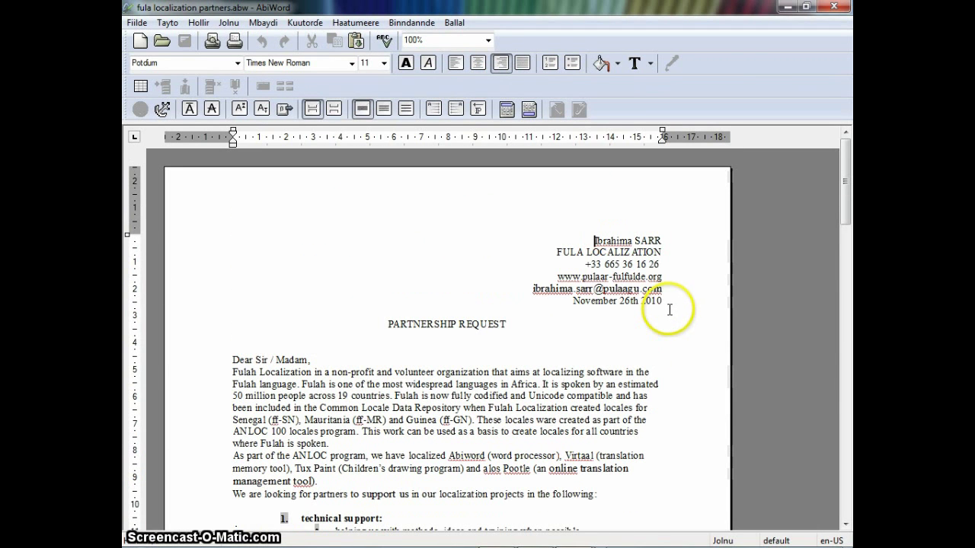
left_click(137, 22)
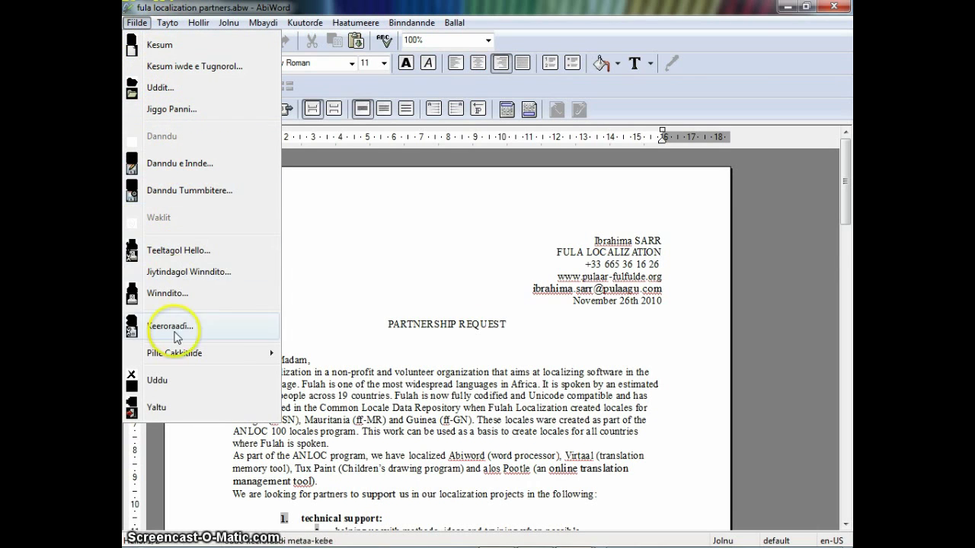
left_click(159, 380)
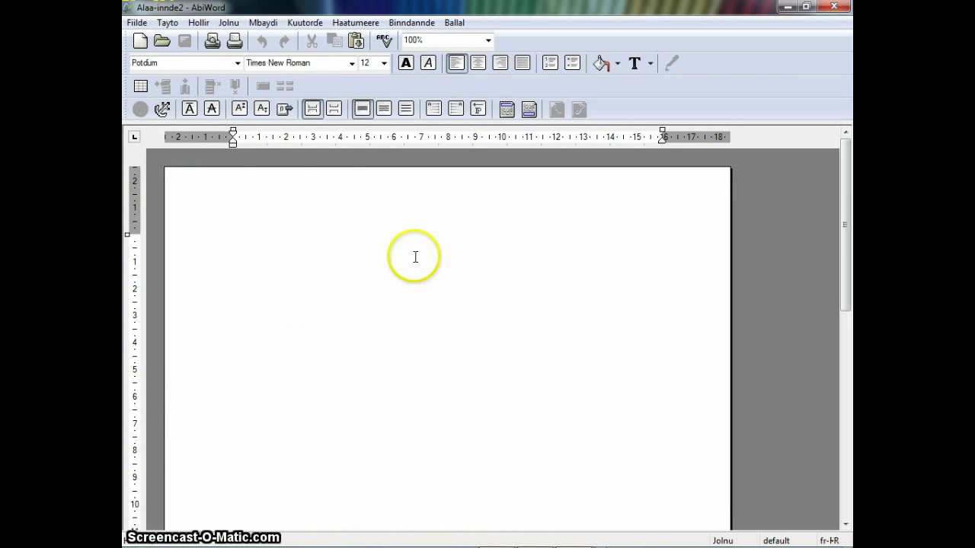
Step: Bring up the page setup (Teeltagol Hello) and review the available measurement units for the paper size
left_click(137, 22)
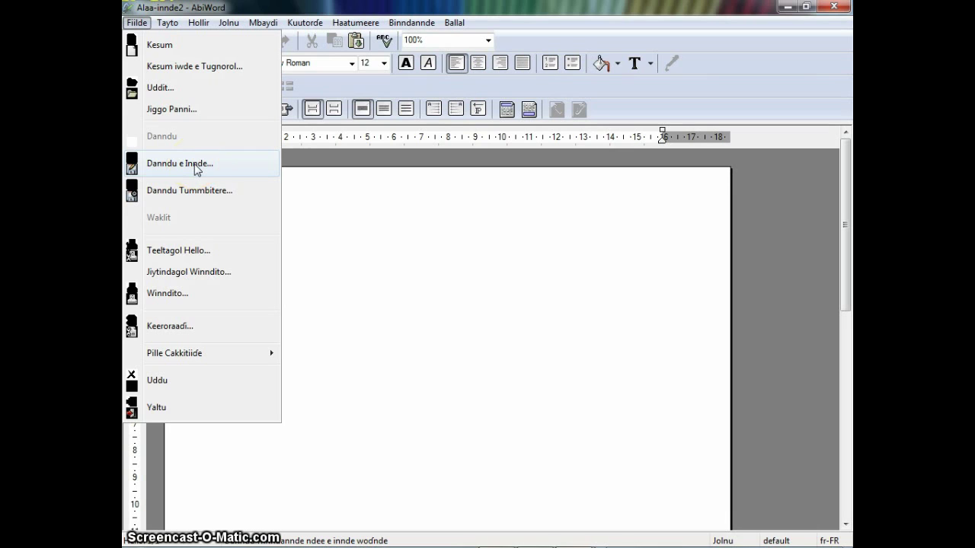
left_click(195, 192)
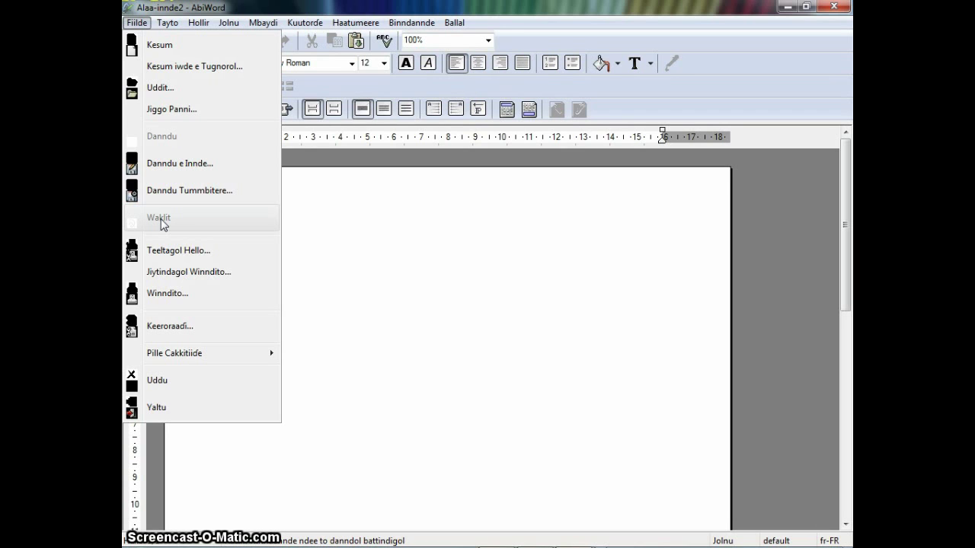
left_click(176, 254)
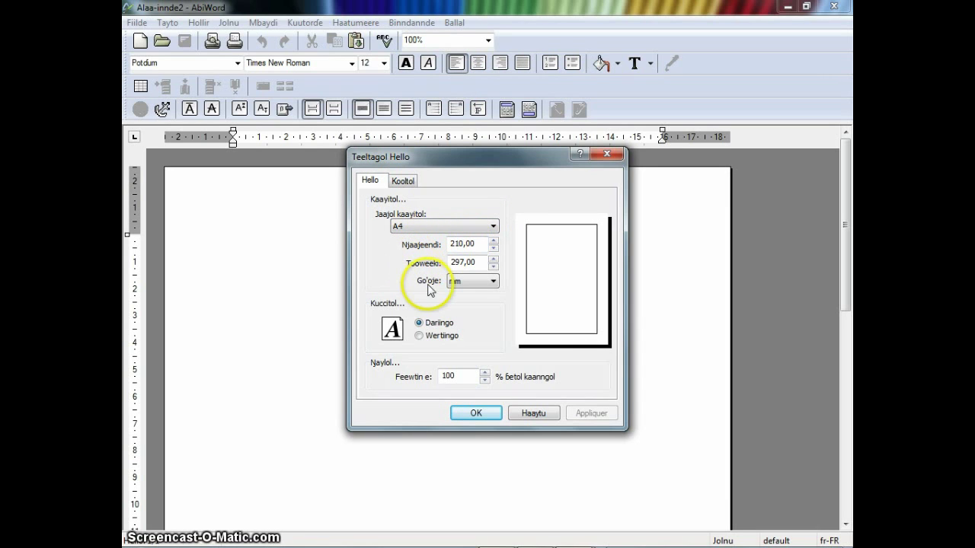
left_click(479, 283)
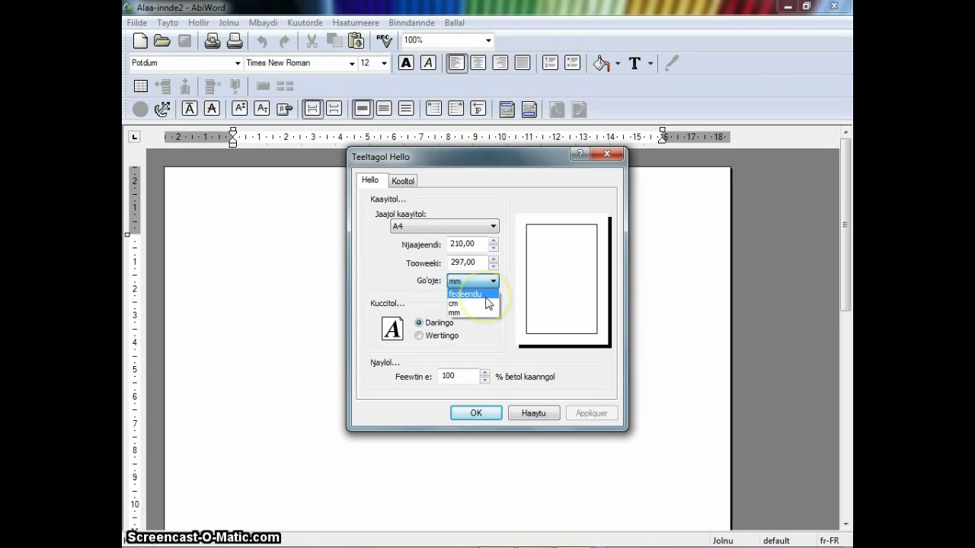
left_click(479, 282)
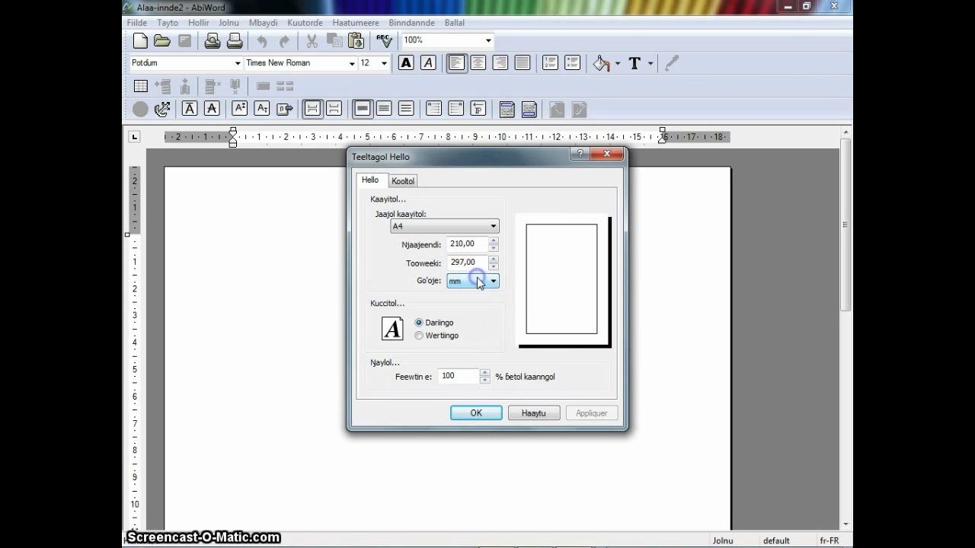
left_click(479, 282)
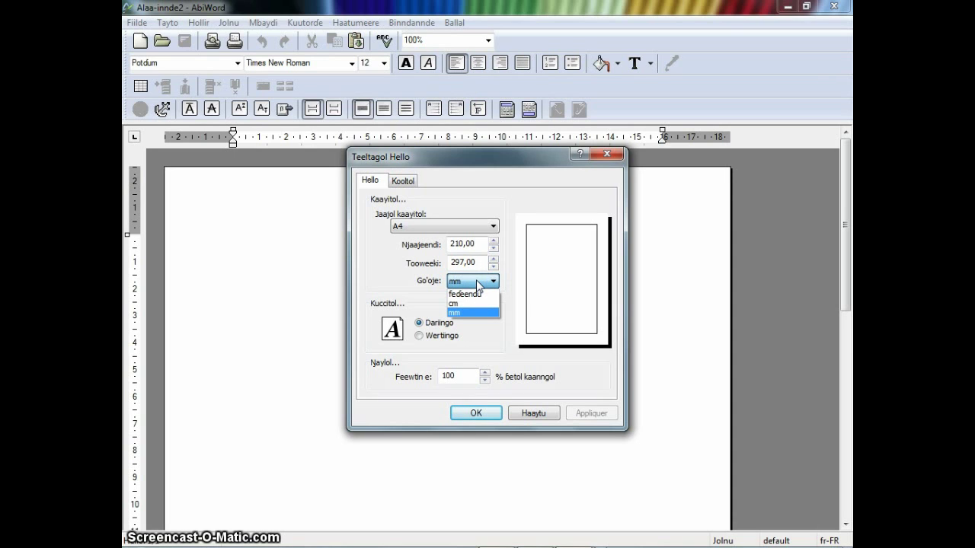
left_click(419, 287)
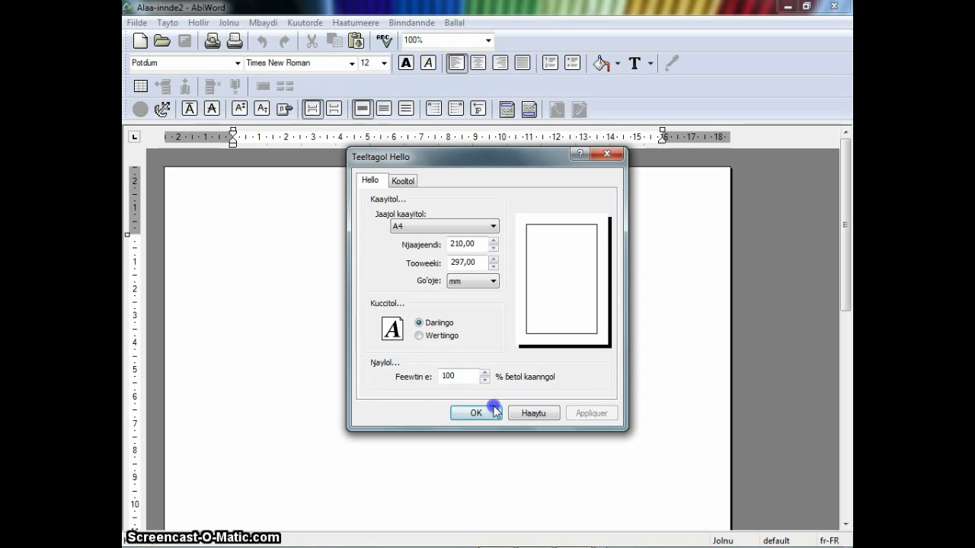
Step: Try the Wertiingo (landscape) orientation and inspect the margin settings, leaving the page setup without applying anything
left_click(419, 336)
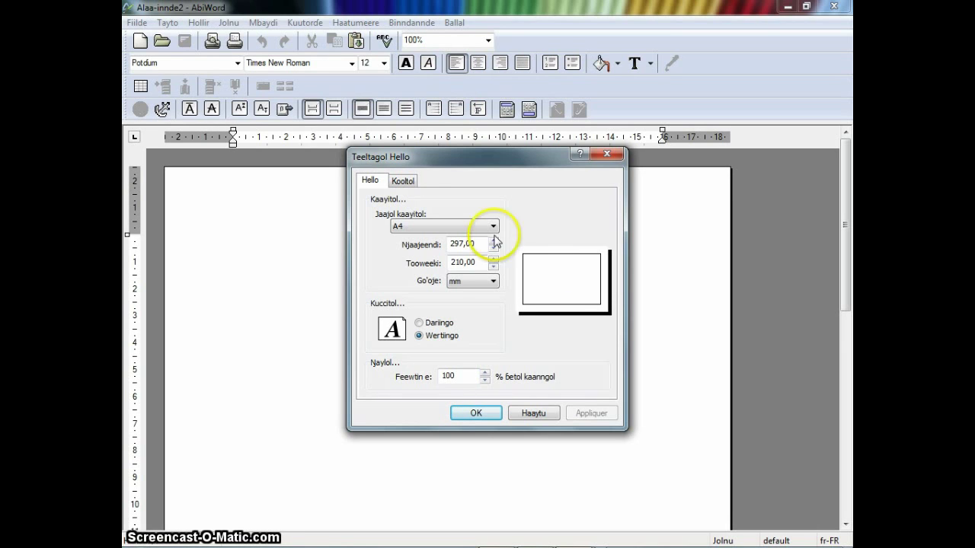
left_click(403, 182)
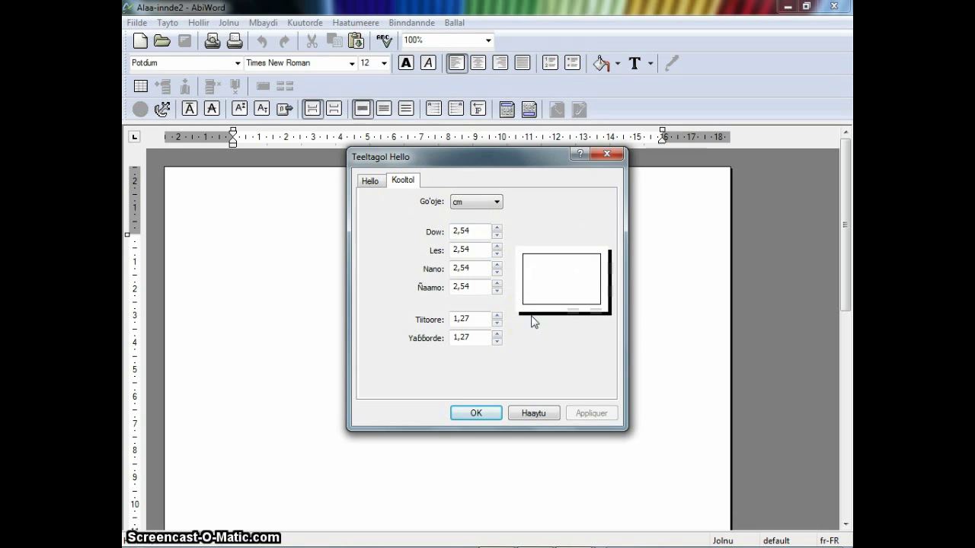
left_click(459, 204)
left_click(459, 205)
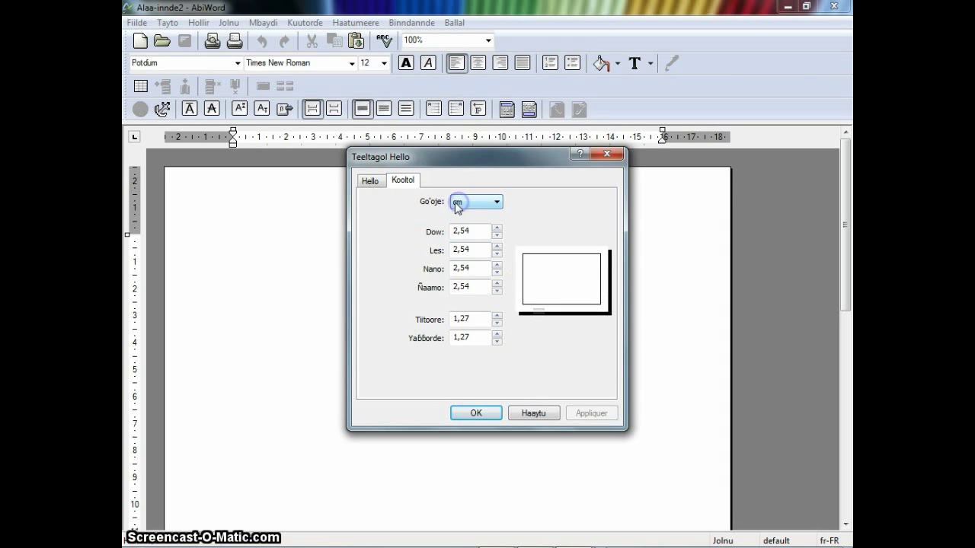
left_click(467, 232)
left_click(452, 232)
left_click(535, 415)
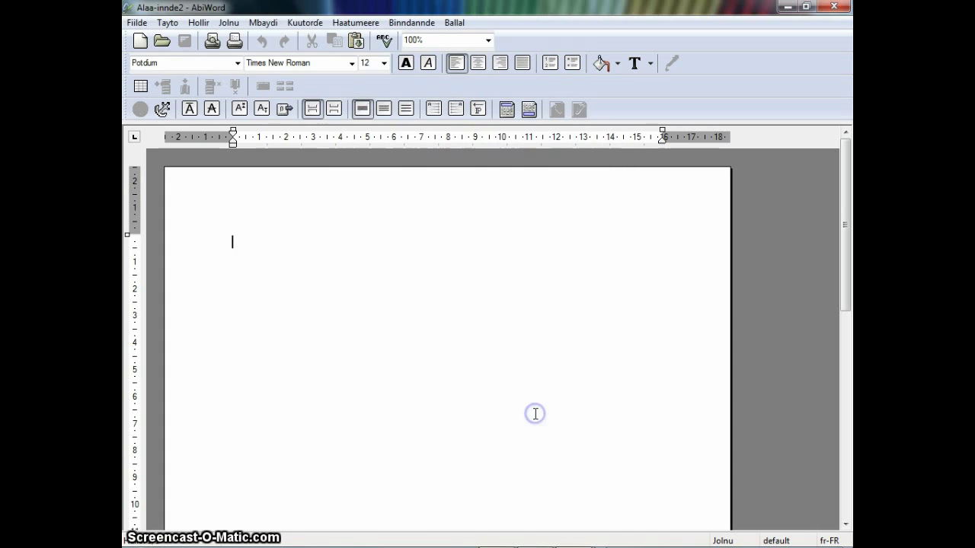
Step: Examine the Kuuɓal, Tonngol and Jamirooje fields of the document properties and dismiss them without entering anything
left_click(137, 22)
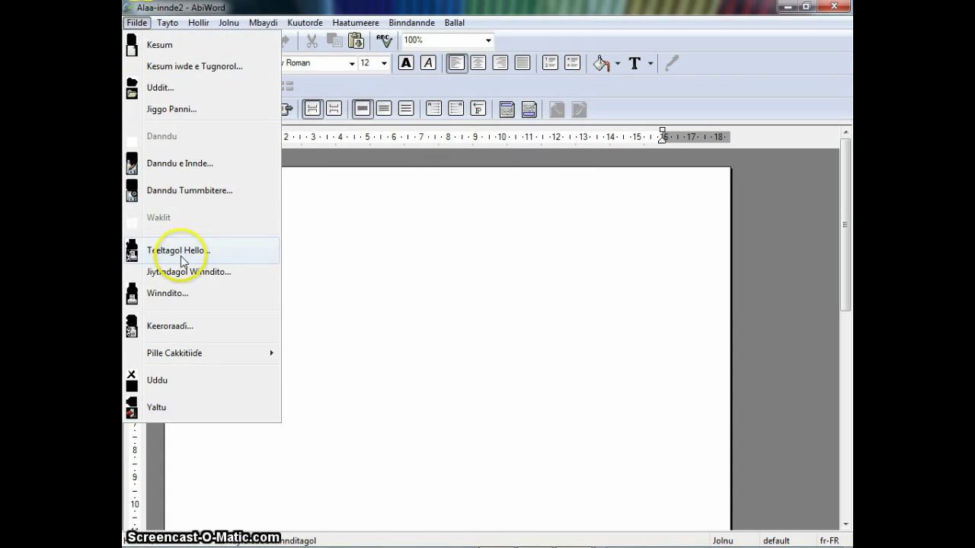
left_click(174, 327)
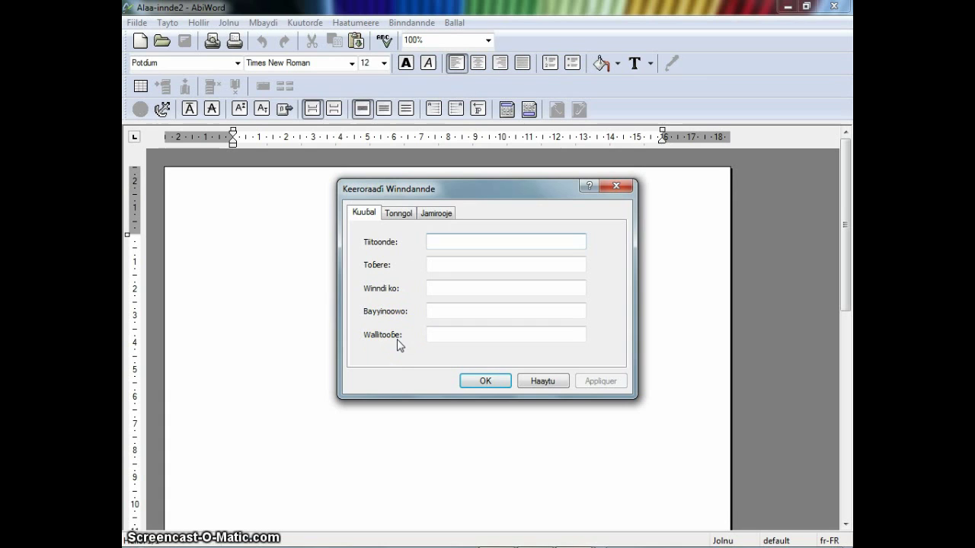
left_click(409, 214)
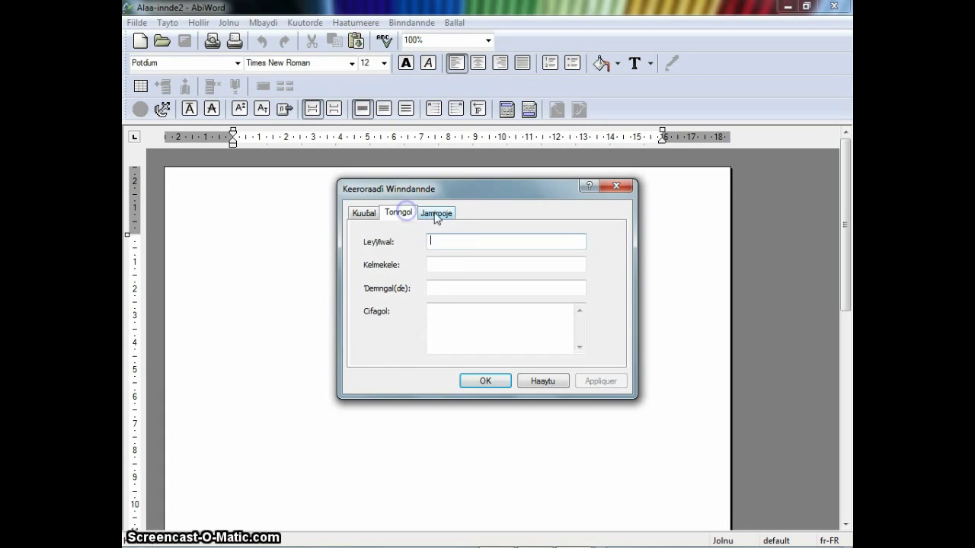
left_click(437, 215)
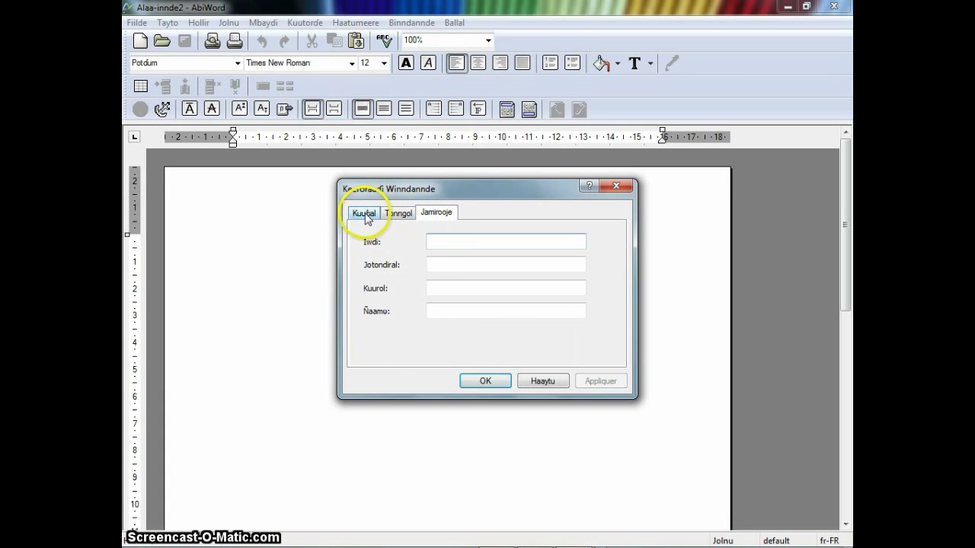
left_click(366, 217)
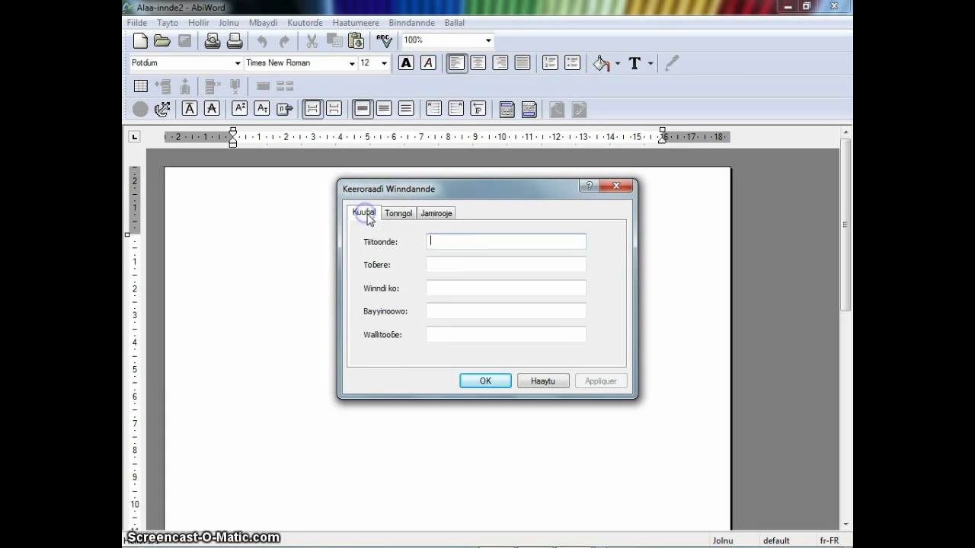
left_click(543, 384)
Step: Exit the word processor with the Yaltu command
left_click(137, 23)
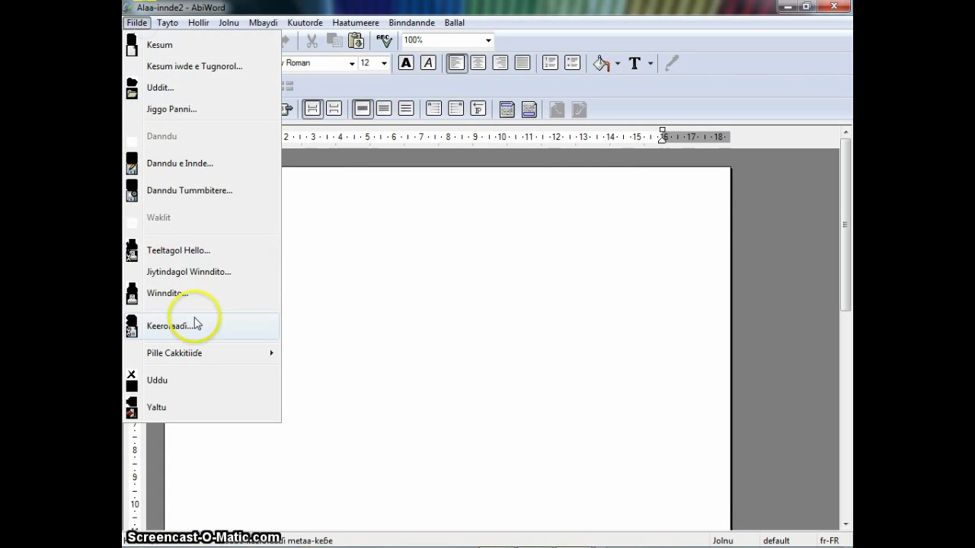
mouse_move(197, 358)
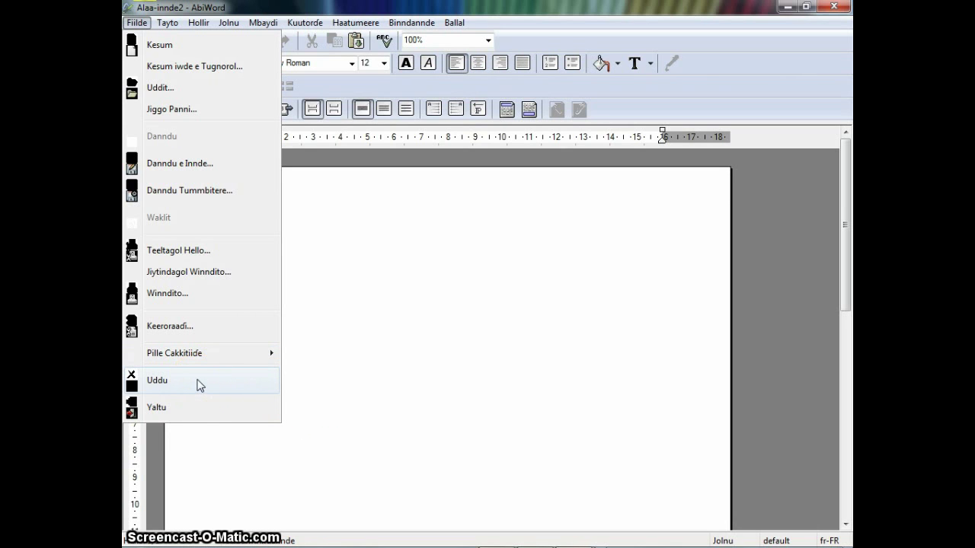
left_click(158, 412)
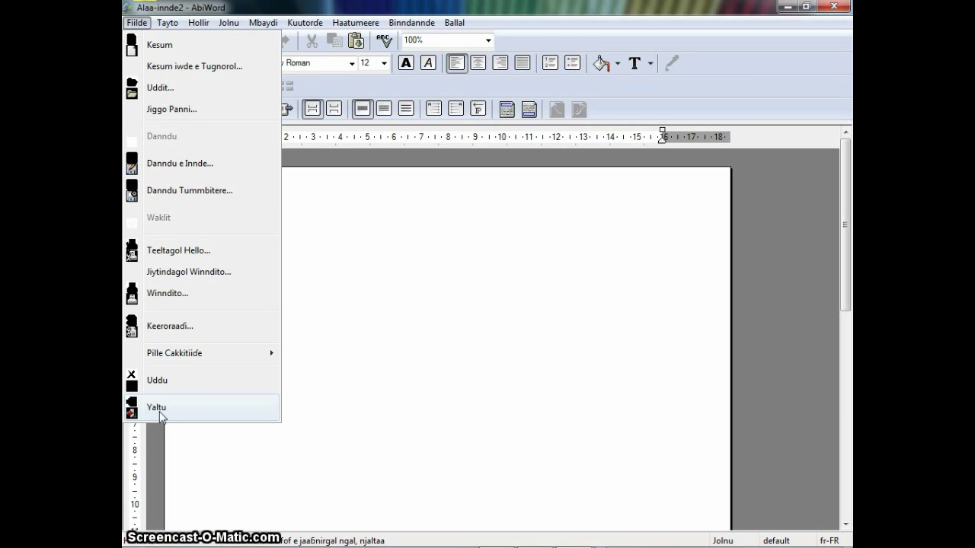
left_click(159, 413)
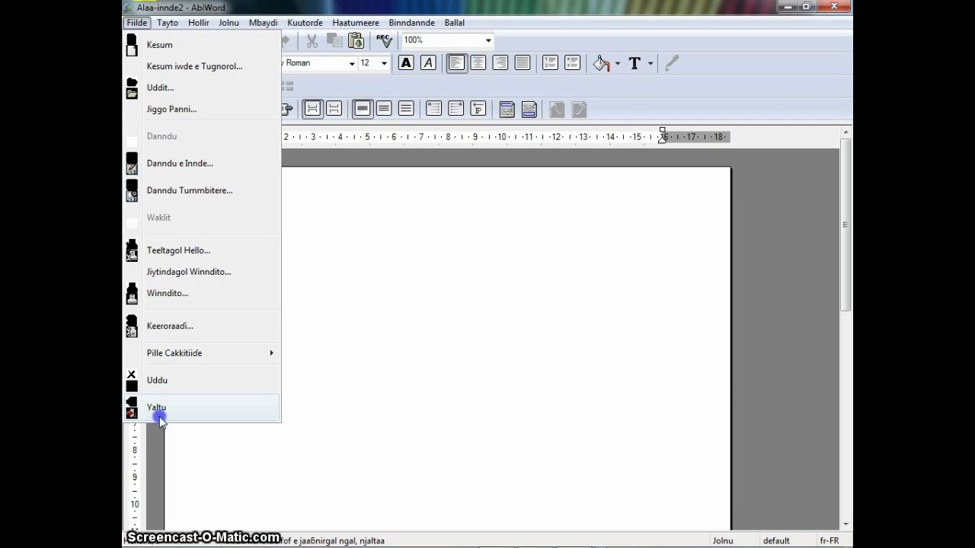